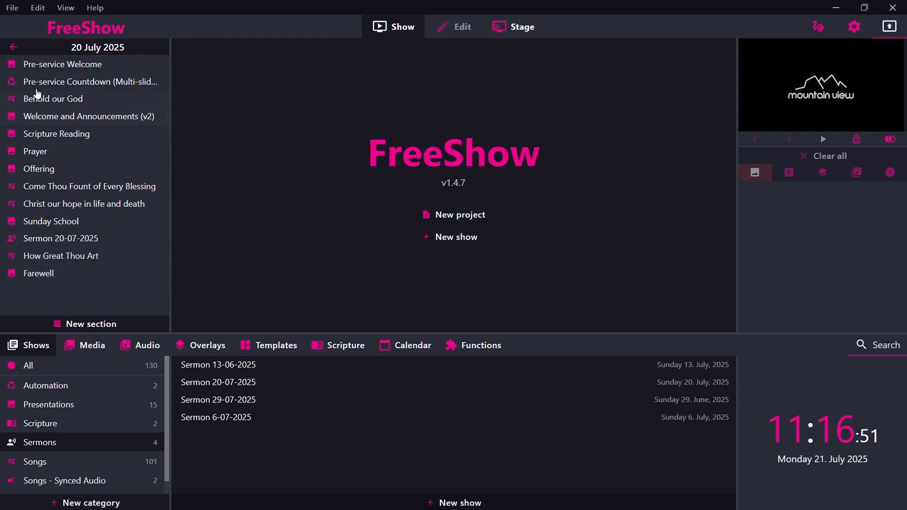
Step: Create a project from the Sunday Service Template, name it 27 July 2025 and open it
{"action": "left_click", "coordinate": [13, 48]}
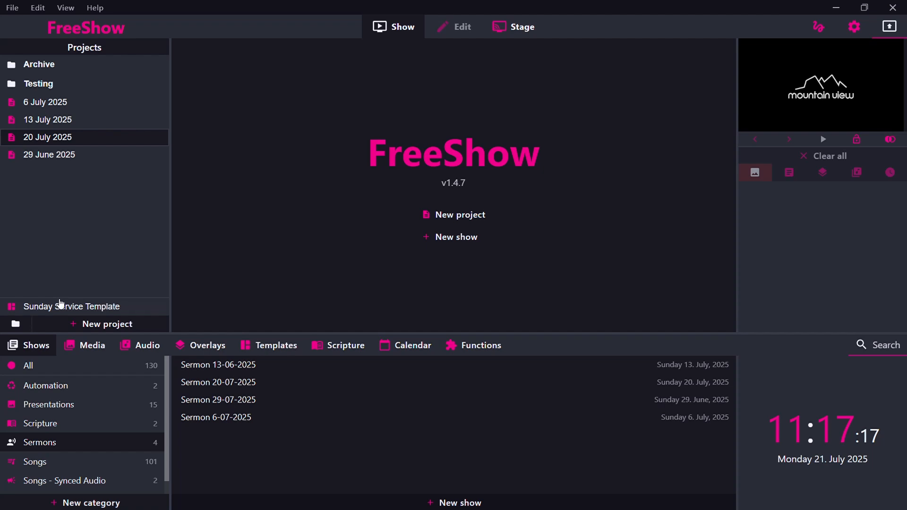
{"action": "left_click", "coordinate": [54, 314]}
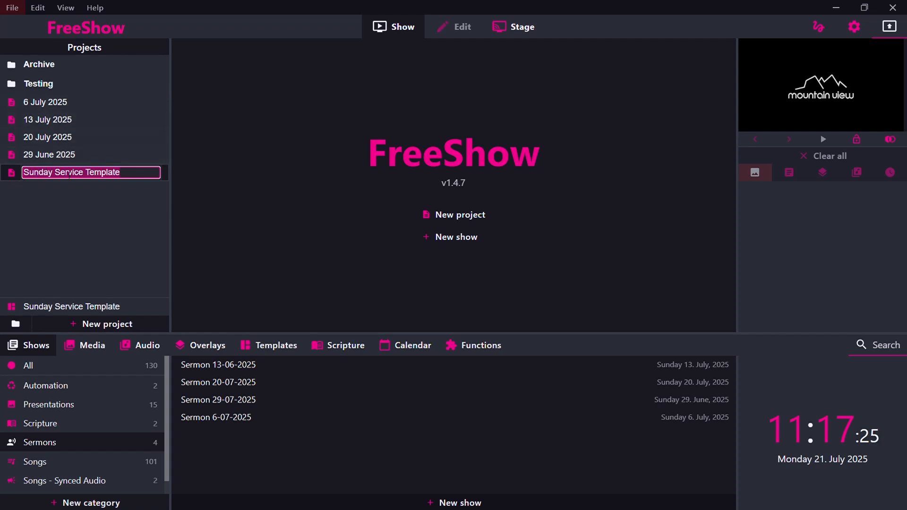
{"action": "type", "text": "27"}
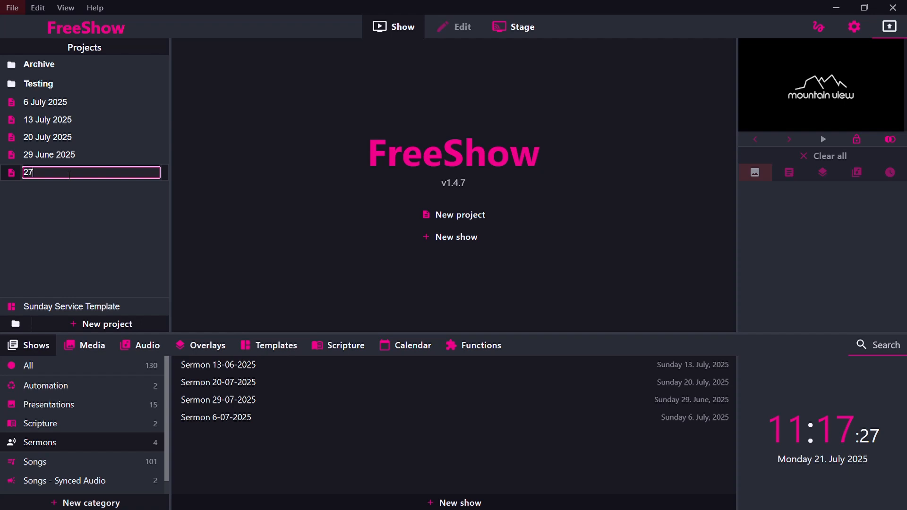
{"action": "type", "text": " July 2025"}
{"action": "key", "text": "Return"}
{"action": "left_click", "coordinate": [70, 173]}
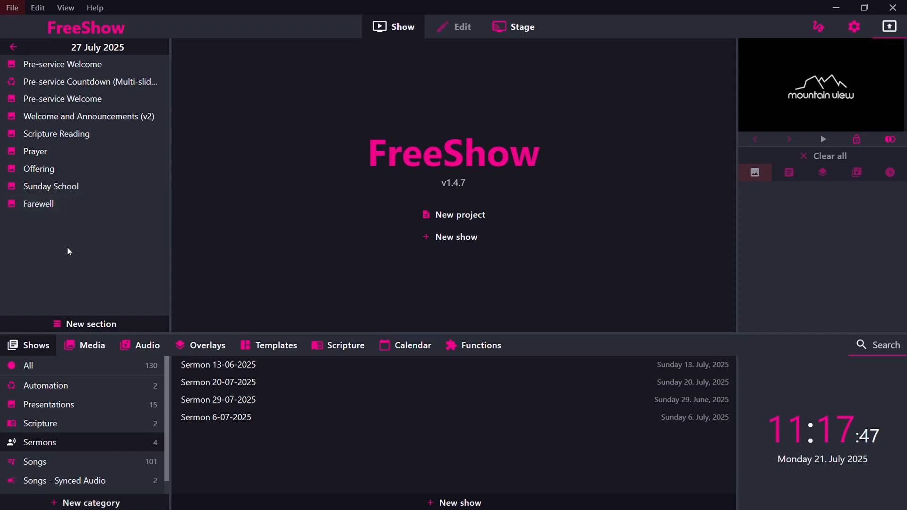
Step: Insert the MakingSenseoftheBible image from the MV MTC media folder into the Pre-service Countdown show, after the God's Hand in Joseph's Life slide
{"action": "left_click", "coordinate": [96, 71]}
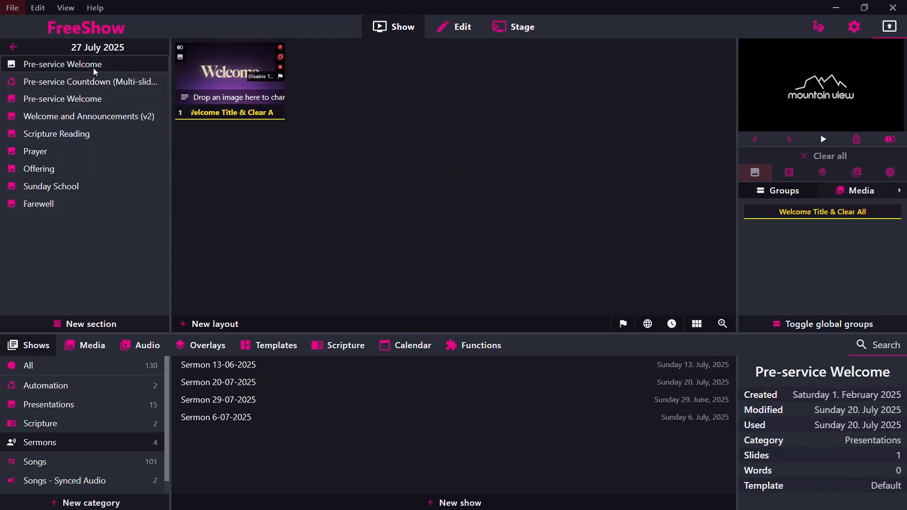
{"action": "left_click", "coordinate": [94, 81]}
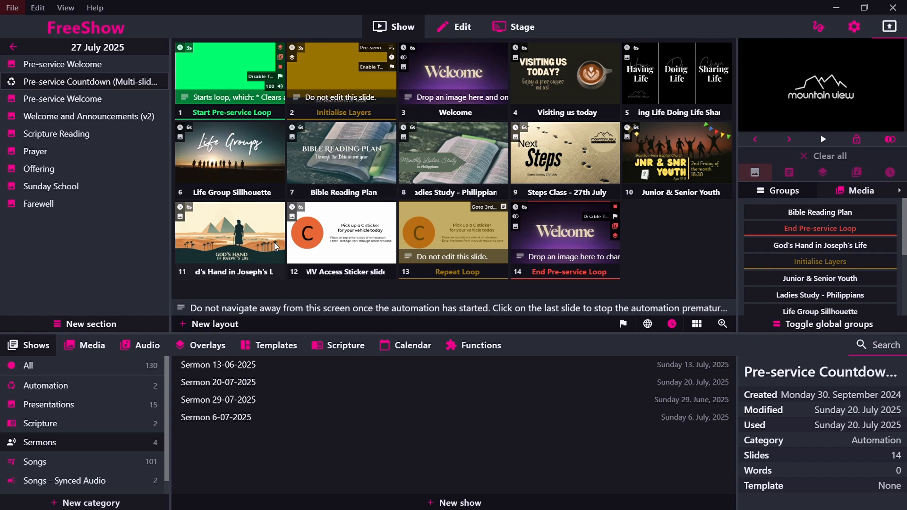
{"action": "left_click", "coordinate": [92, 352]}
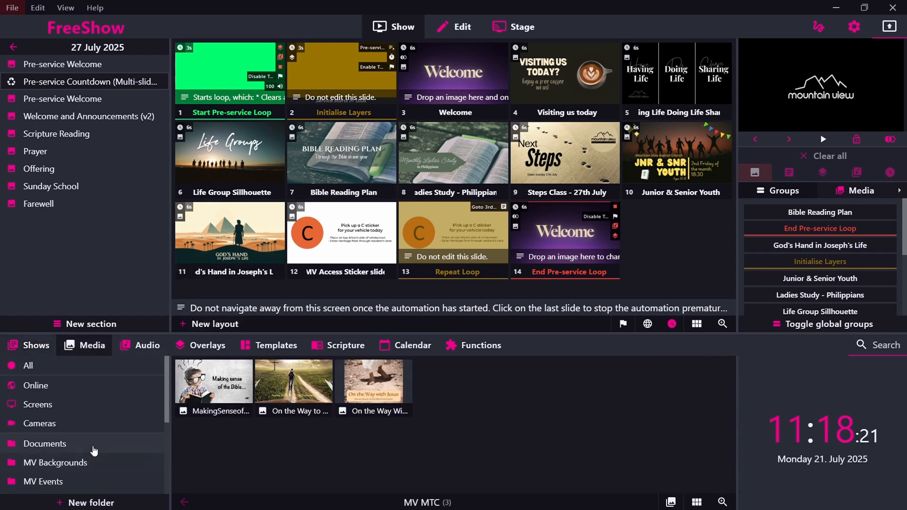
{"action": "scroll", "coordinate": [98, 439], "scroll_direction": "down", "scroll_amount": 1}
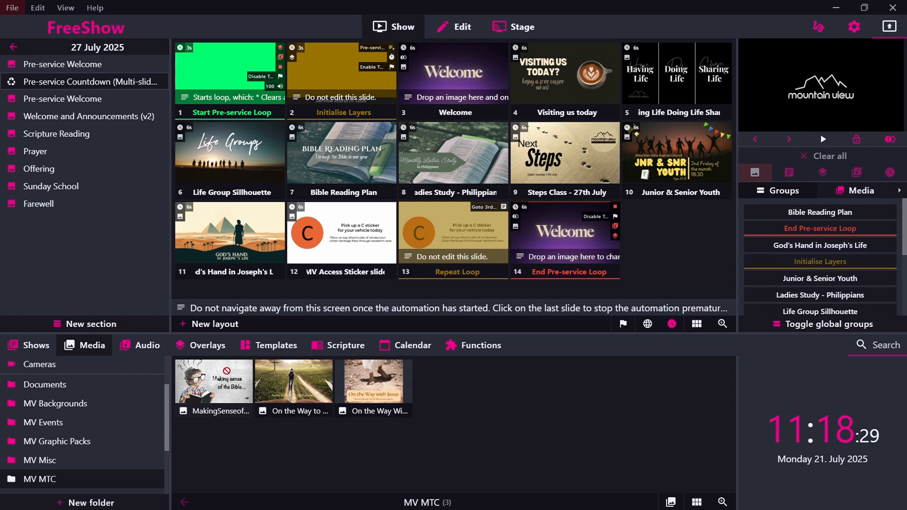
{"action": "mouse_move", "coordinate": [218, 394]}
{"action": "left_mouse_down"}
{"action": "mouse_move", "coordinate": [85, 187]}
{"action": "mouse_move", "coordinate": [277, 238]}
{"action": "mouse_move", "coordinate": [287, 226]}
{"action": "mouse_move", "coordinate": [282, 250]}
{"action": "left_mouse_up"}
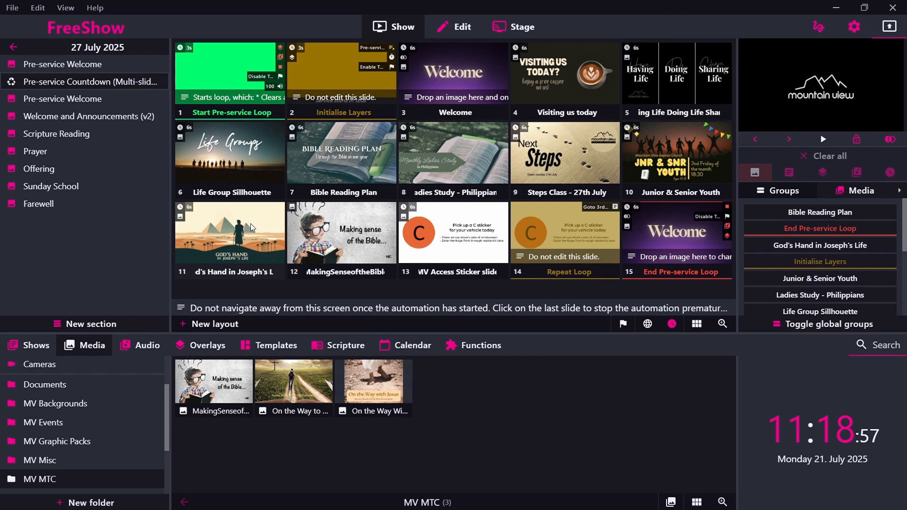
Step: Show the MakingSenseoftheBible slide on the output and set its next slide timer to 6 seconds
{"action": "left_click", "coordinate": [350, 241]}
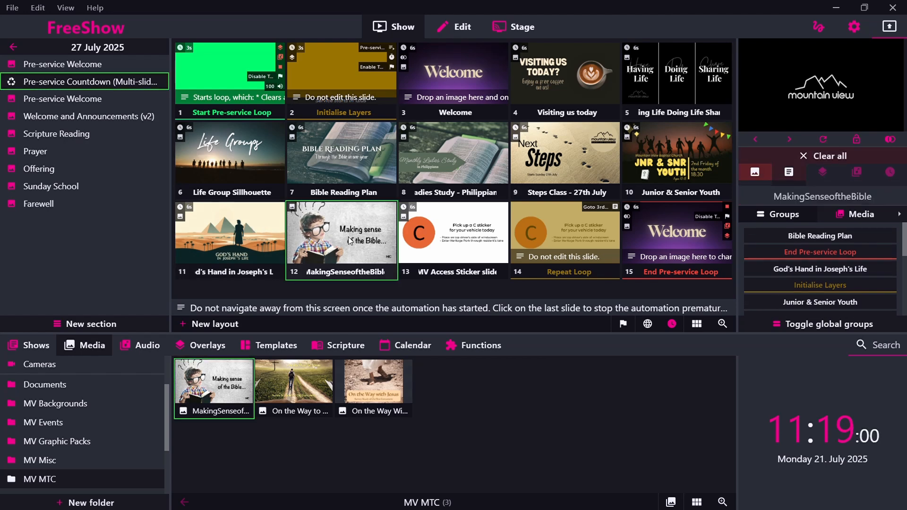
{"action": "right_click", "coordinate": [353, 240]}
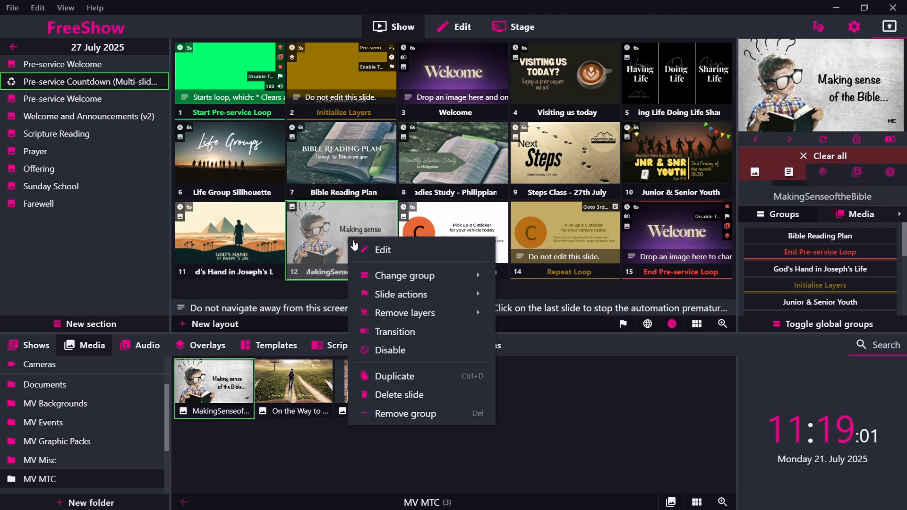
{"action": "mouse_move", "coordinate": [397, 295]}
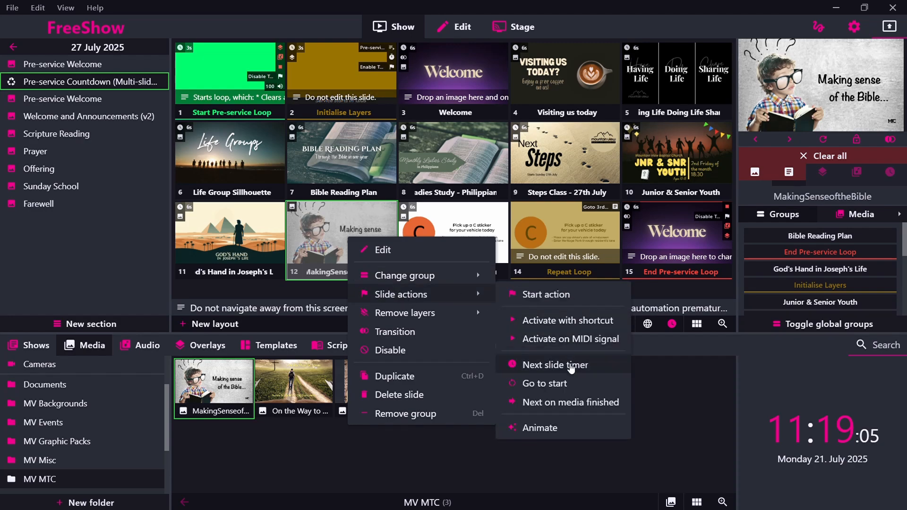
{"action": "left_click", "coordinate": [571, 365]}
{"action": "left_click", "coordinate": [599, 287]}
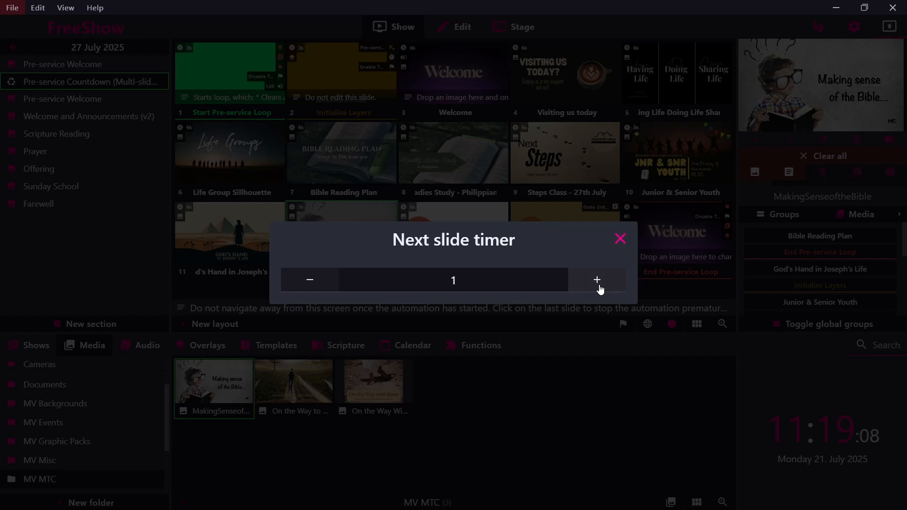
{"action": "left_click", "coordinate": [599, 288]}
{"action": "left_click", "coordinate": [599, 288]}
{"action": "left_click", "coordinate": [599, 289]}
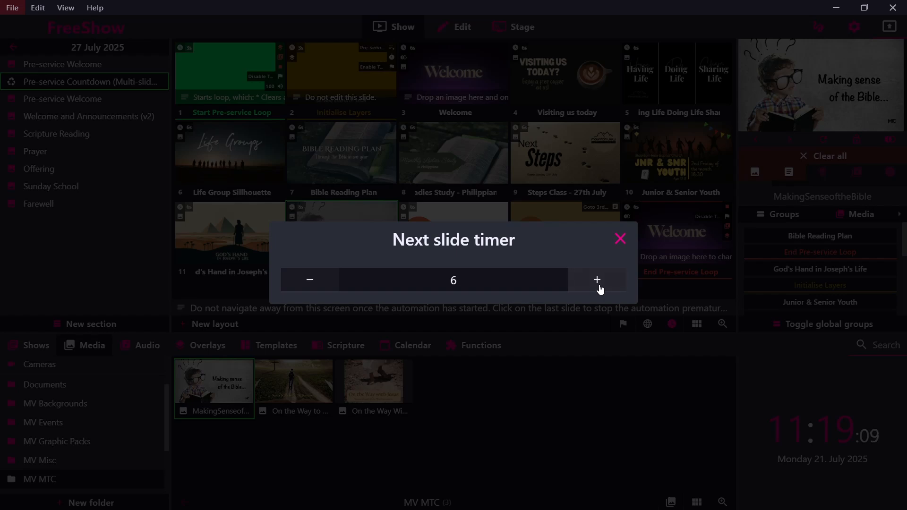
{"action": "left_click", "coordinate": [621, 246]}
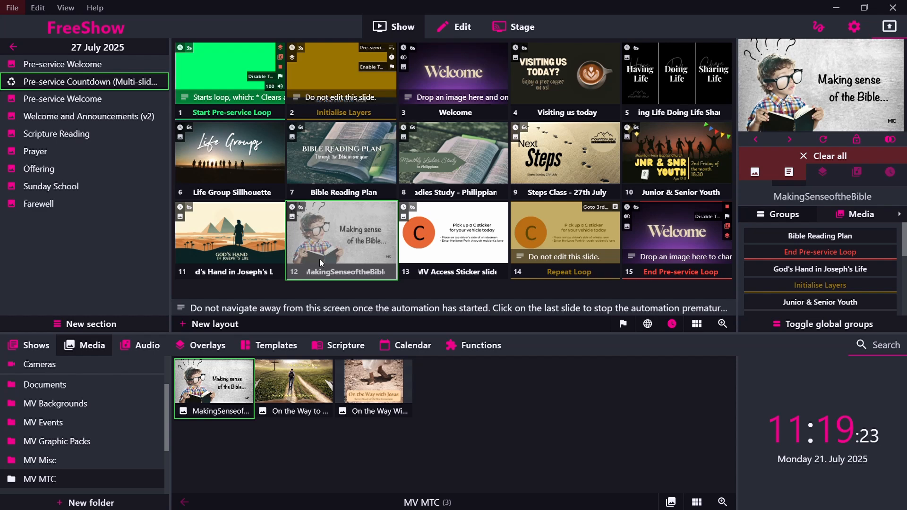
Step: Delete the MakingSenseoftheBible slide from the Pre-service Countdown show
{"action": "right_click", "coordinate": [331, 237]}
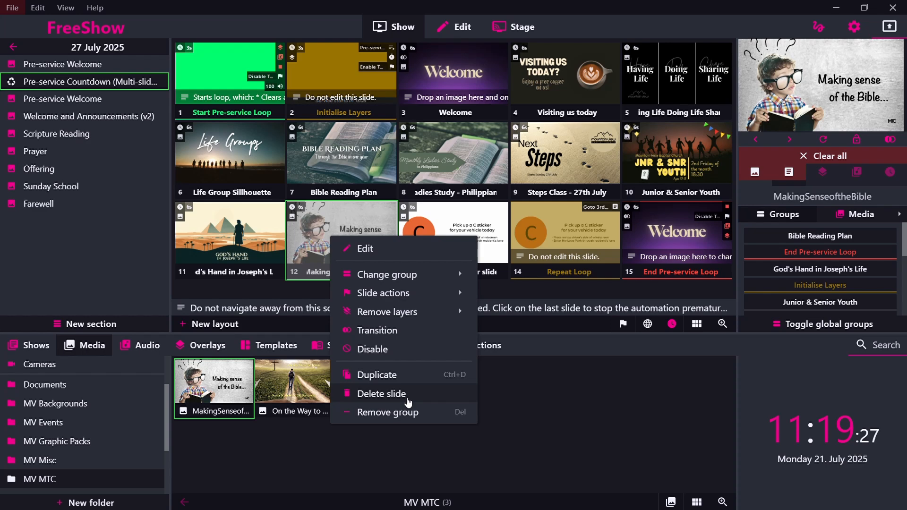
{"action": "left_click", "coordinate": [404, 396]}
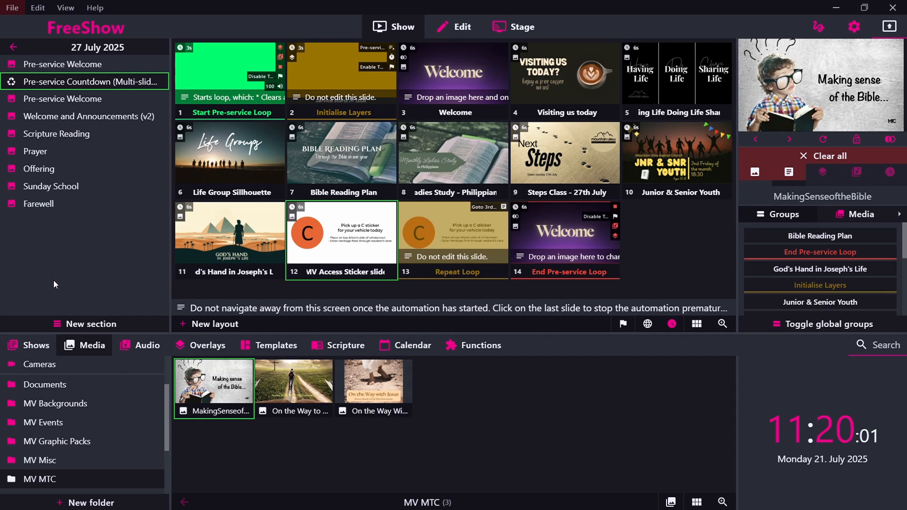
Step: Add the song All I Have is Christ to the project, directly after Welcome and Announcements (v2)
{"action": "left_click", "coordinate": [32, 348]}
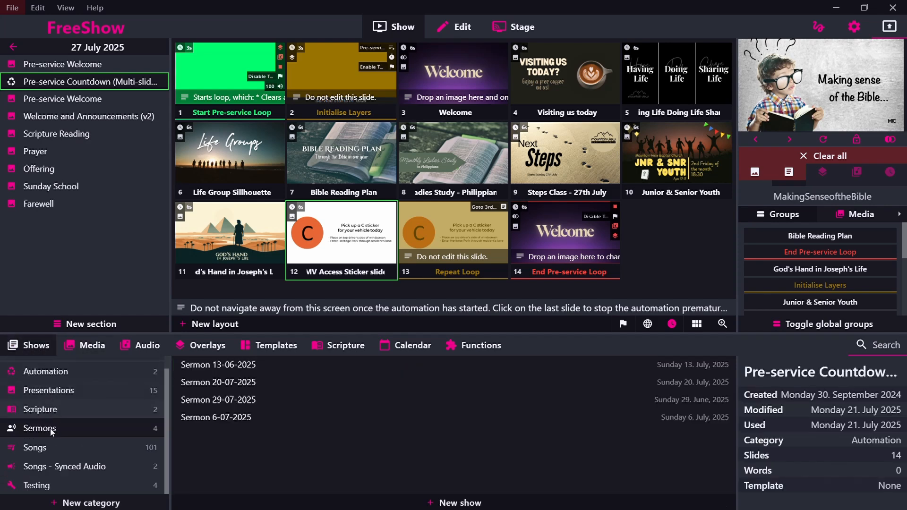
{"action": "left_click", "coordinate": [41, 448]}
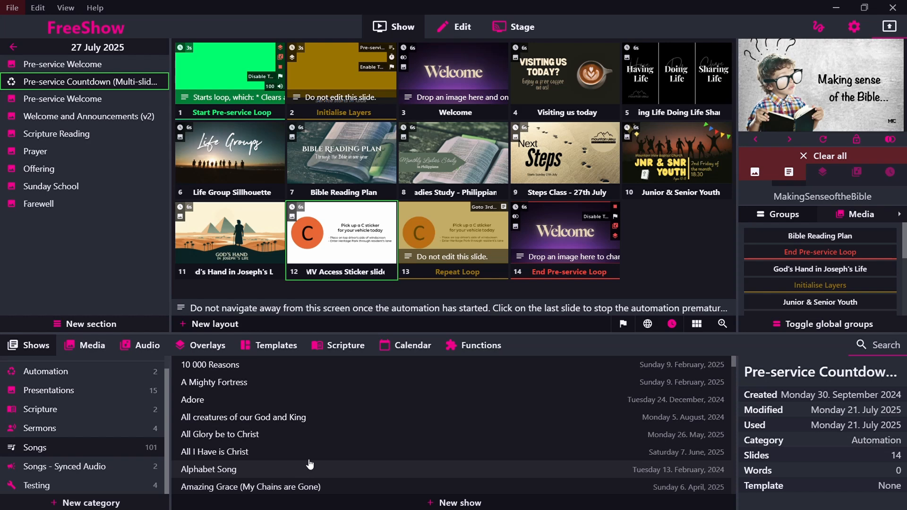
{"action": "left_click_drag", "start_coordinate": [298, 452], "coordinate": [182, 239]}
{"action": "left_click_drag", "start_coordinate": [113, 153], "coordinate": [108, 122]}
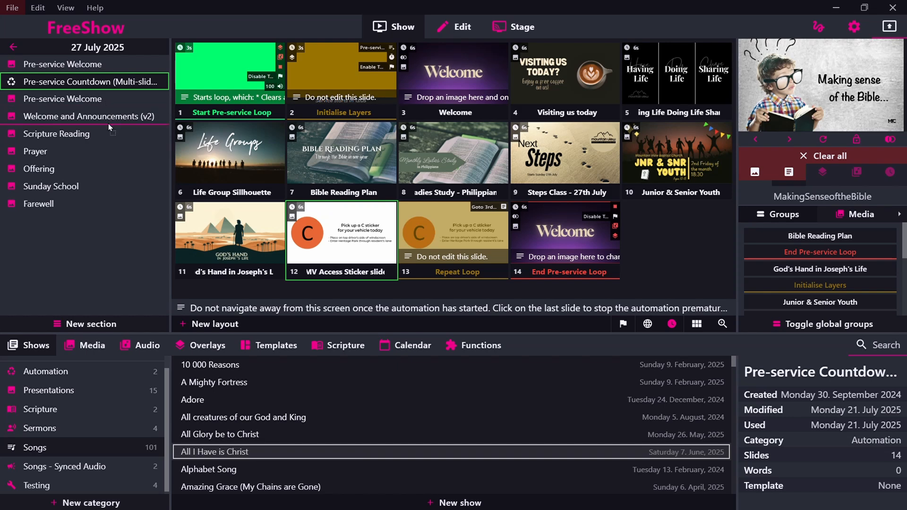
{"action": "left_click_drag", "start_coordinate": [109, 123], "coordinate": [109, 124]}
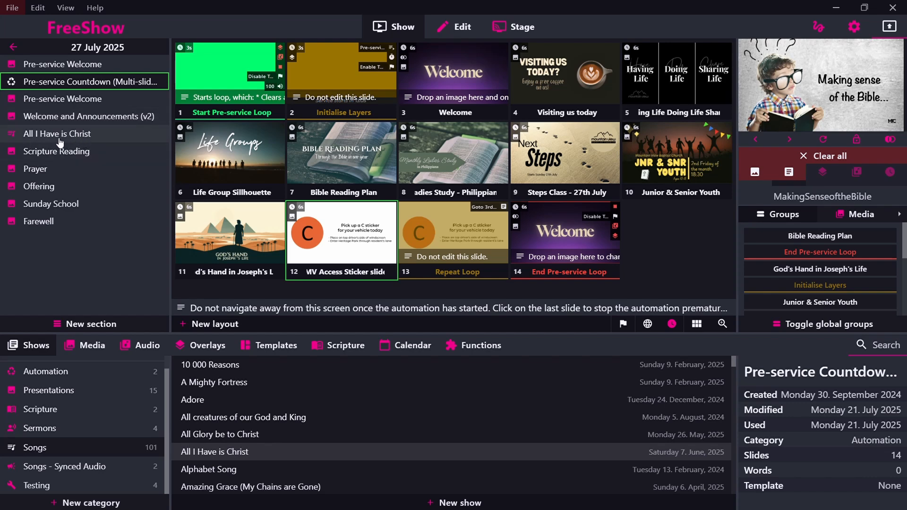
Step: Remove the song All I Have is Christ from the project
{"action": "right_click", "coordinate": [99, 135]}
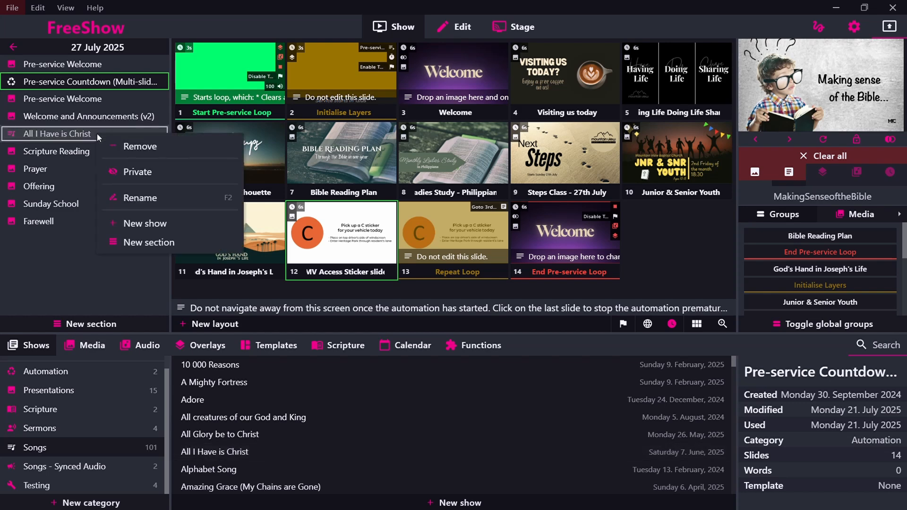
{"action": "left_click", "coordinate": [158, 147]}
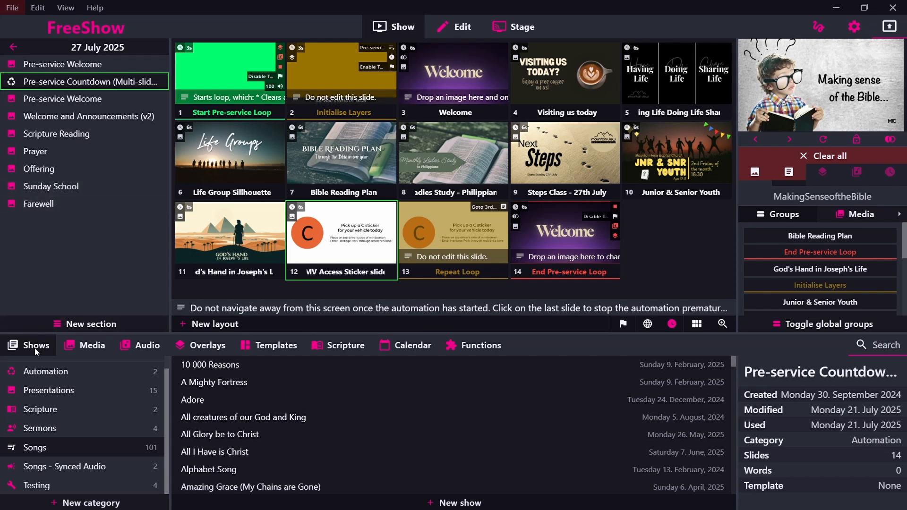
Step: Create an empty show named Sermon 27-07-2025 in the Sermons category and place it between Sunday School and Farewell in the project
{"action": "left_click", "coordinate": [34, 429]}
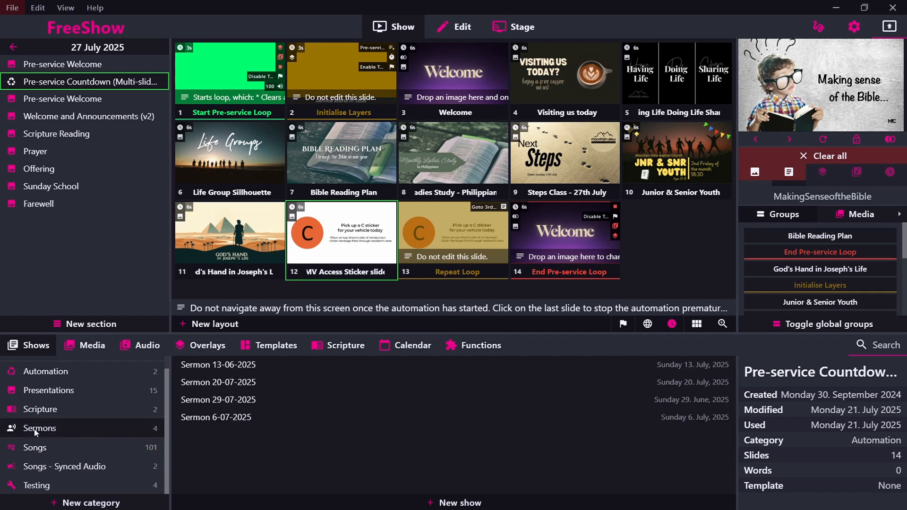
{"action": "left_click", "coordinate": [484, 504]}
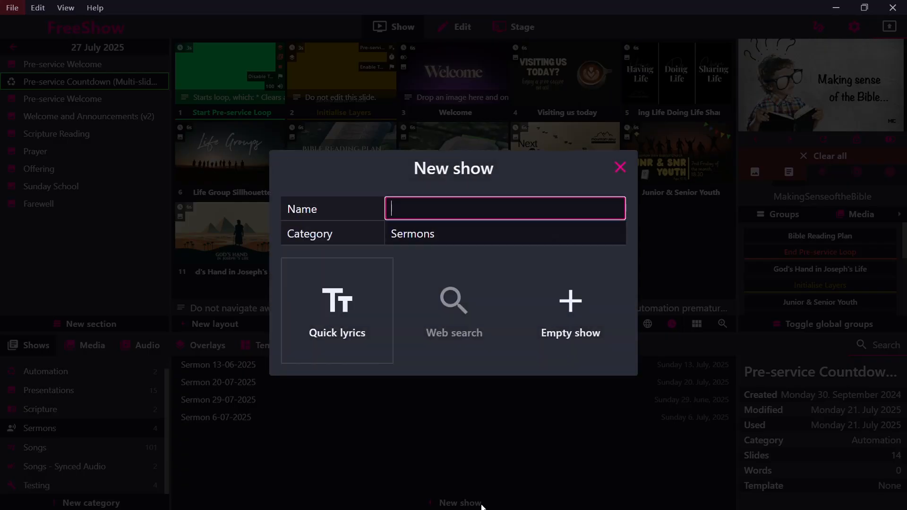
{"action": "type", "text": "Sermon "}
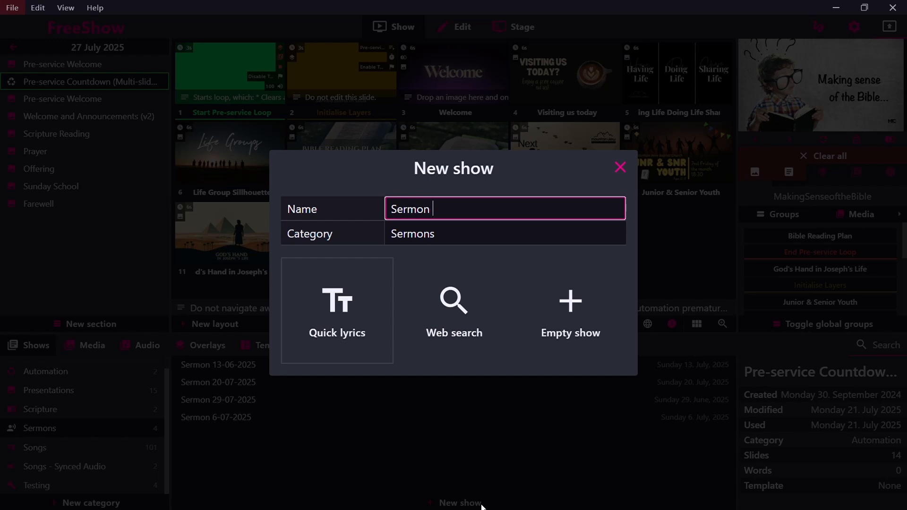
{"action": "type", "text": "27-07-2025"}
{"action": "left_click", "coordinate": [569, 320]}
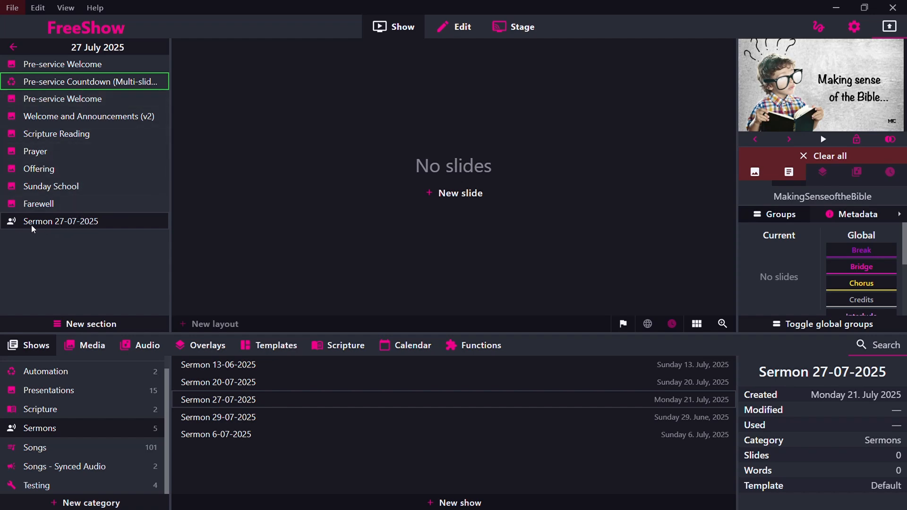
{"action": "left_click_drag", "start_coordinate": [45, 227], "coordinate": [50, 201]}
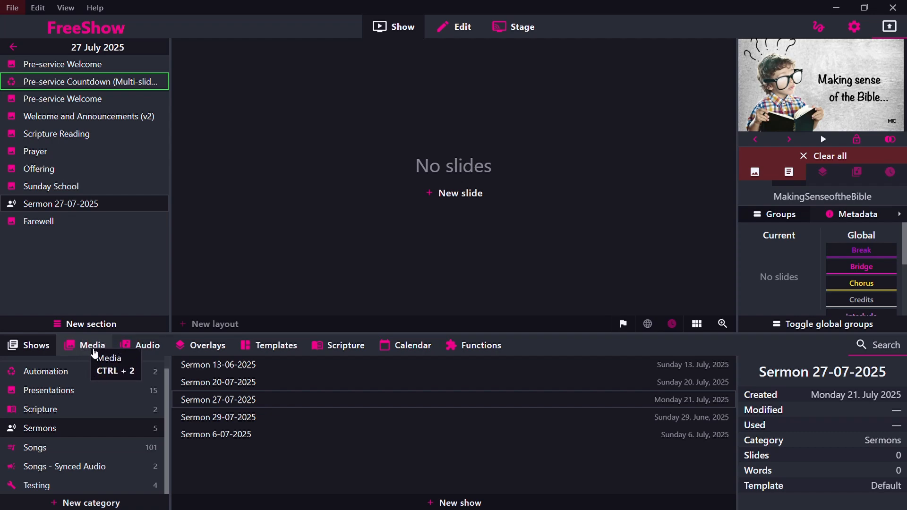
Step: Add all images of the Behold Wondrous Things folder in MV Sermon Slides to the sermon show, then open the Sunday School show
{"action": "left_click", "coordinate": [94, 350]}
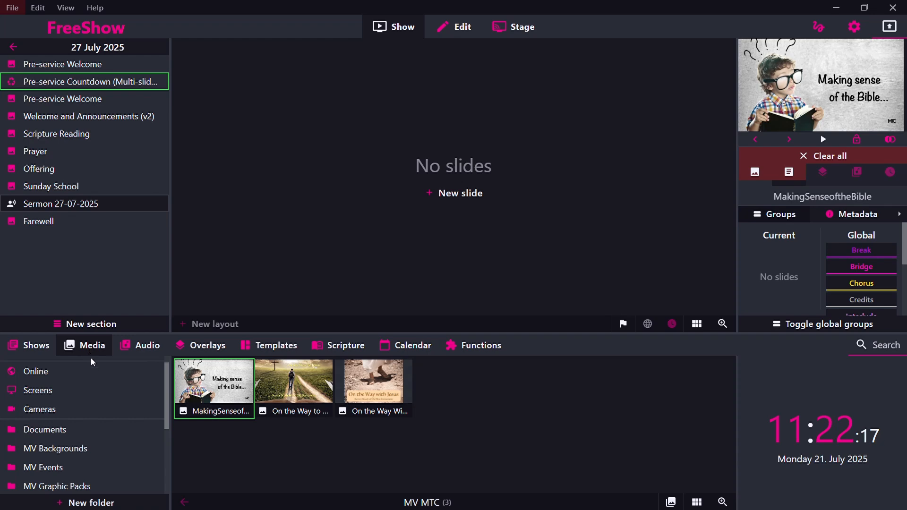
{"action": "scroll", "coordinate": [100, 390], "scroll_direction": "down", "scroll_amount": 3}
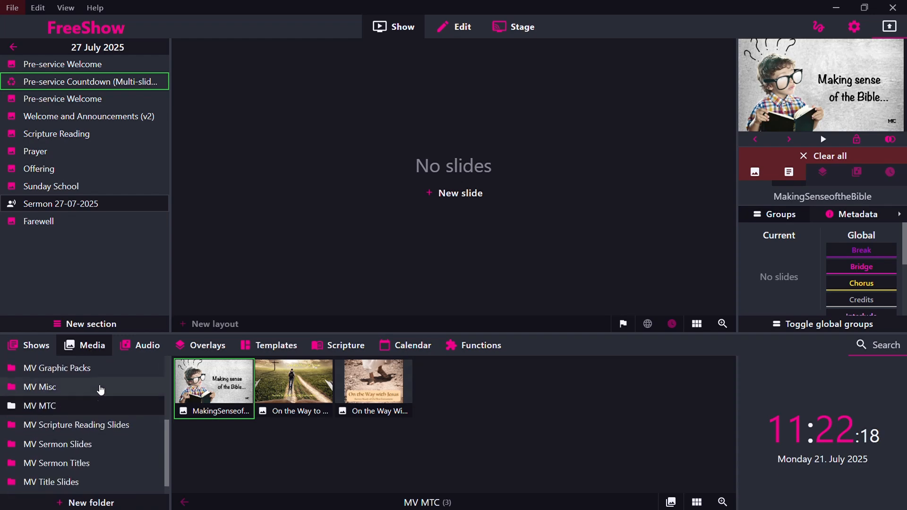
{"action": "left_click", "coordinate": [92, 445]}
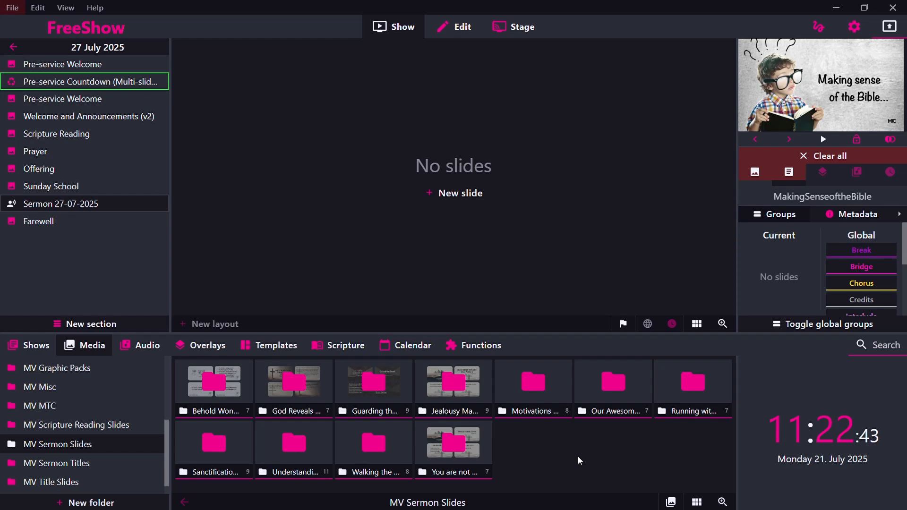
{"action": "left_click", "coordinate": [220, 394]}
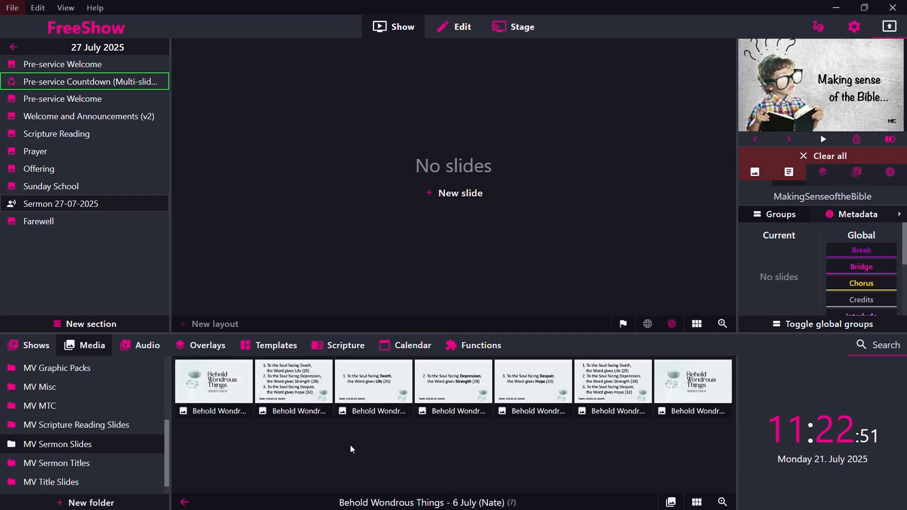
{"action": "key", "text": "ctrl+a"}
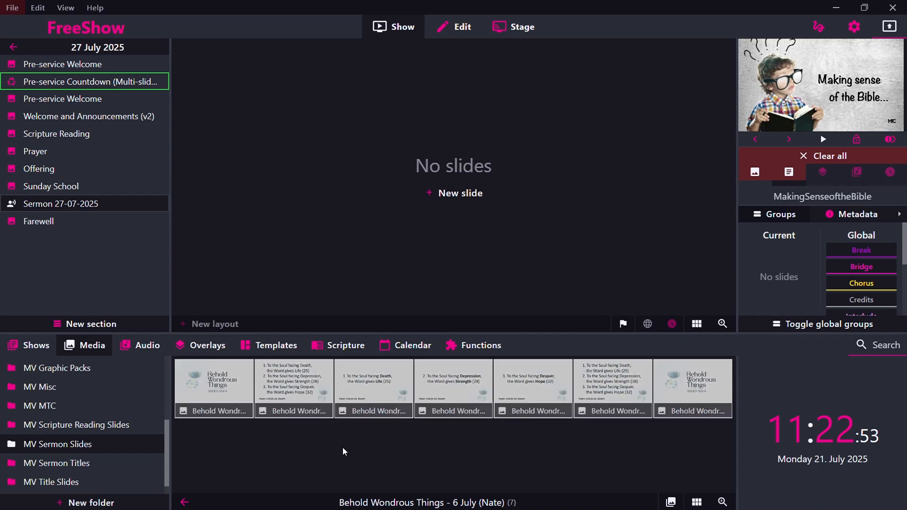
{"action": "mouse_move", "coordinate": [239, 398]}
{"action": "left_mouse_down"}
{"action": "mouse_move", "coordinate": [276, 306]}
{"action": "mouse_move", "coordinate": [293, 207]}
{"action": "left_mouse_up"}
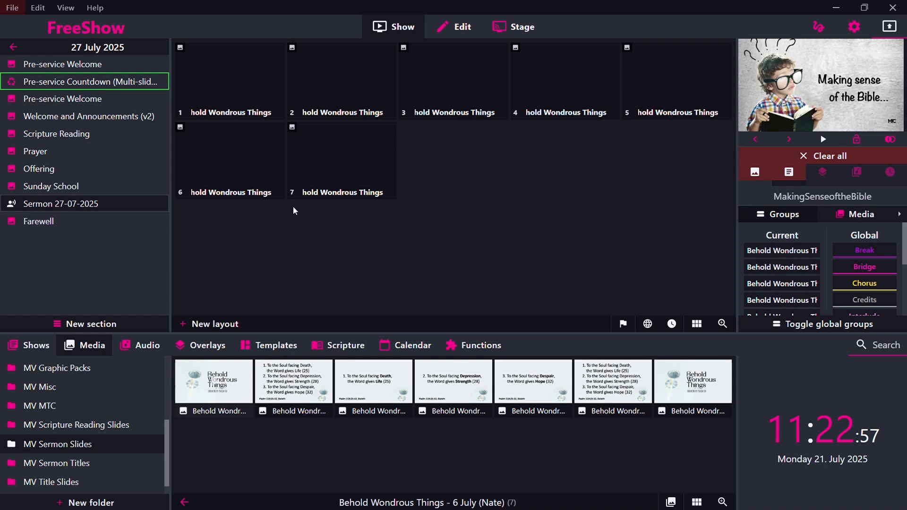
{"action": "left_click", "coordinate": [105, 186]}
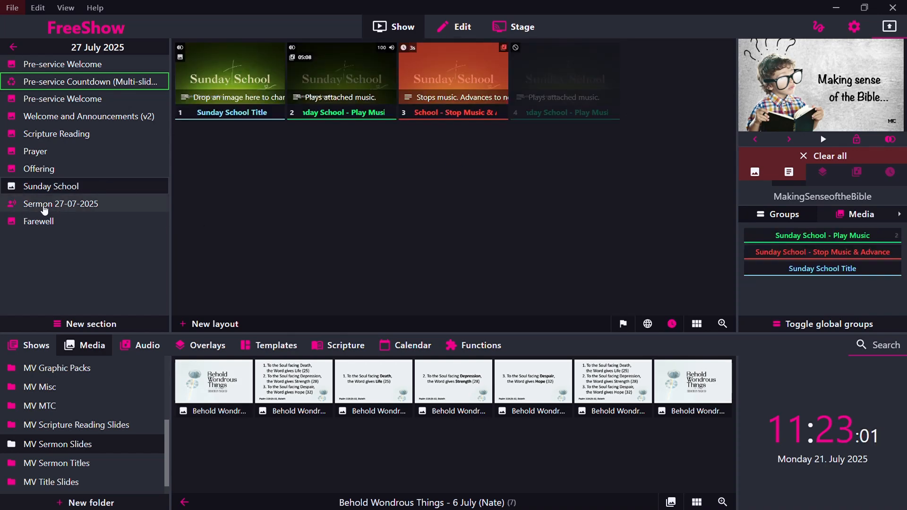
Step: Open the Sermon 27-07-2025 show from the project and save all changes
{"action": "left_click", "coordinate": [30, 206]}
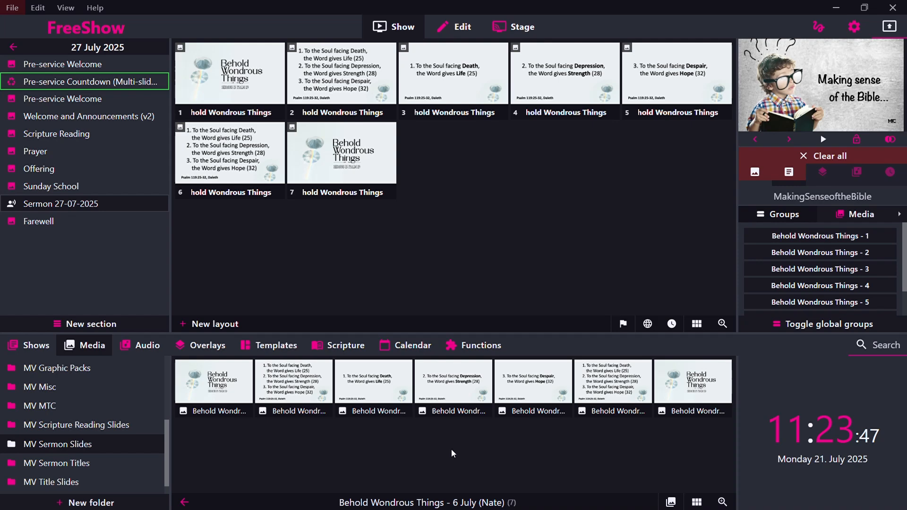
{"action": "key", "text": "ctrl+s"}
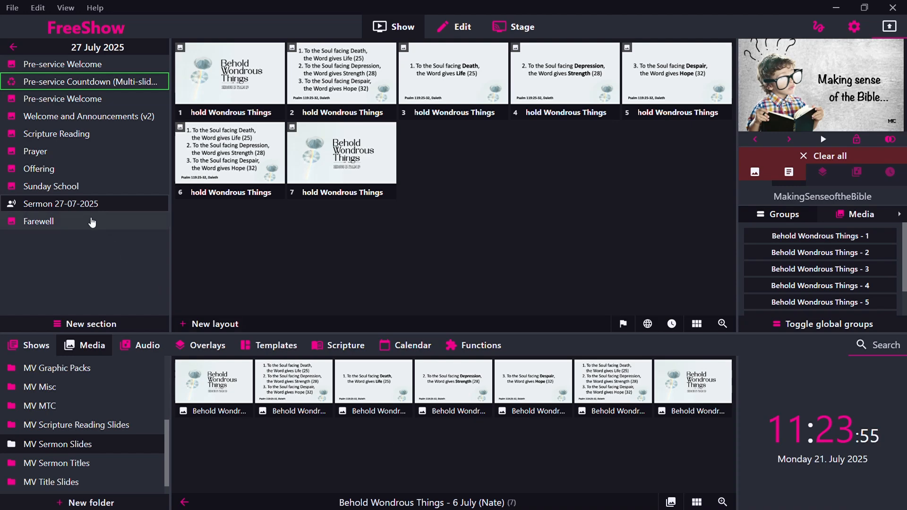
Step: Open the Sunday School show and review the audio tracks in the Pre-service playlist
{"action": "left_click", "coordinate": [80, 187]}
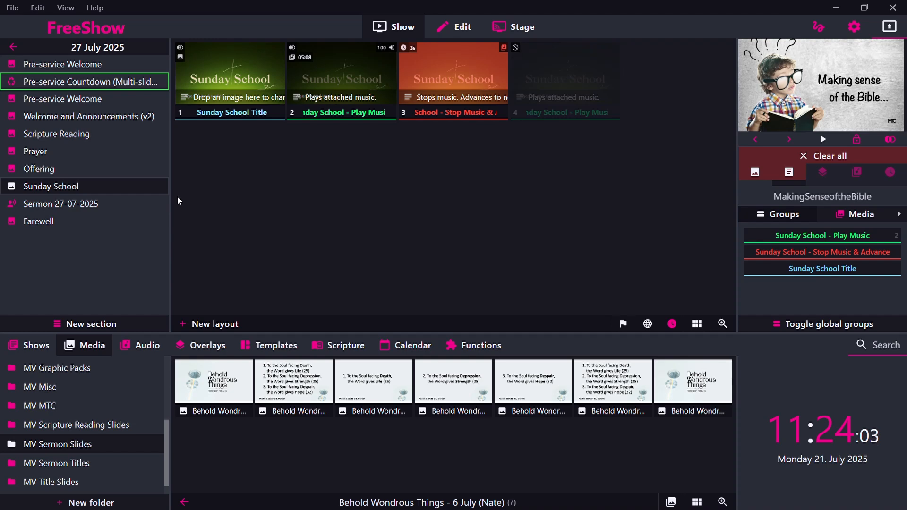
{"action": "left_click", "coordinate": [141, 348]}
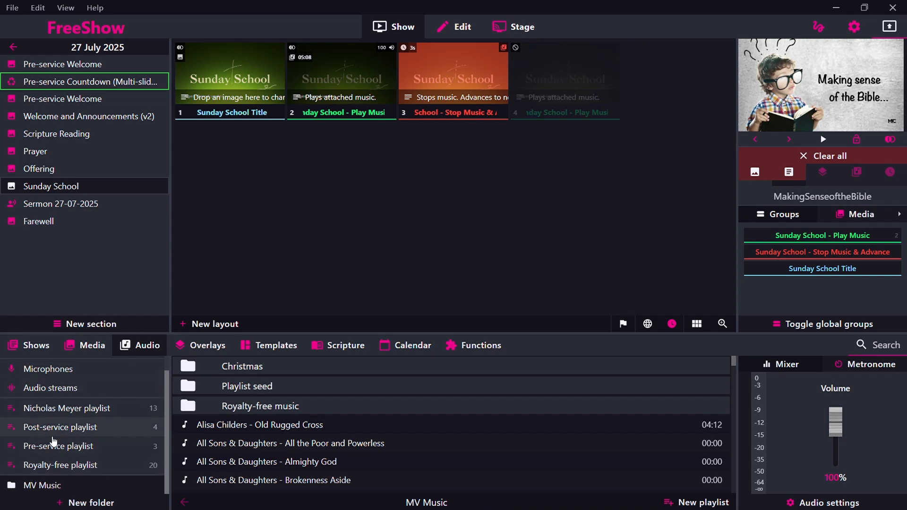
{"action": "left_click", "coordinate": [44, 448]}
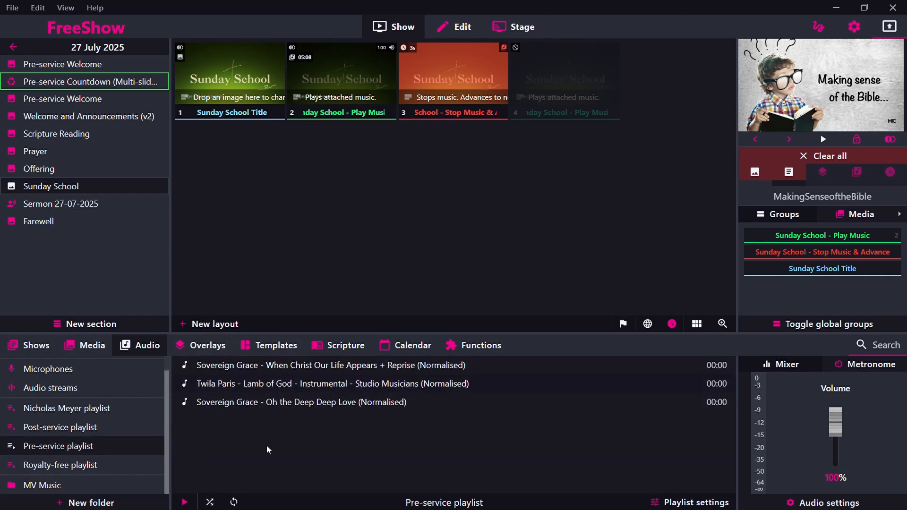
{"action": "right_click", "coordinate": [317, 409]}
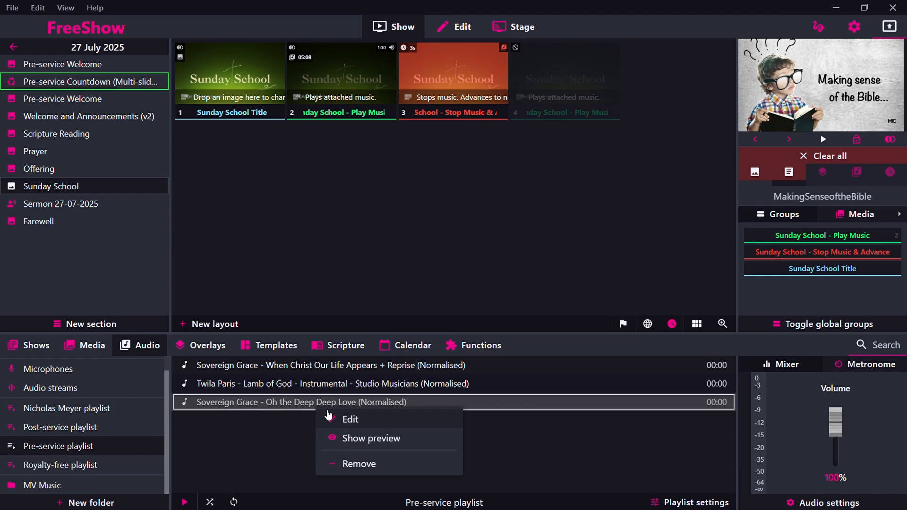
{"action": "left_click", "coordinate": [292, 450]}
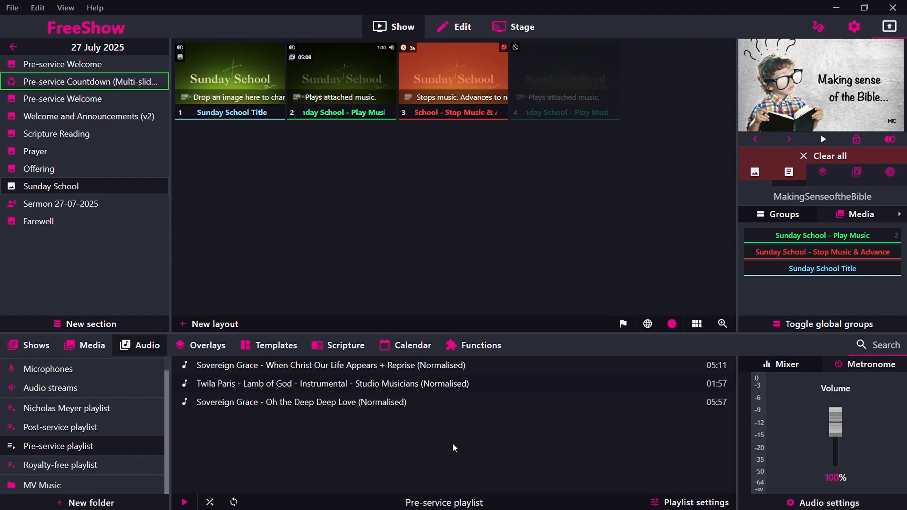
Step: Reschedule the 20 July calendar action Show First Item in Active Project to 2025/07/27 and save the event
{"action": "left_click", "coordinate": [423, 348]}
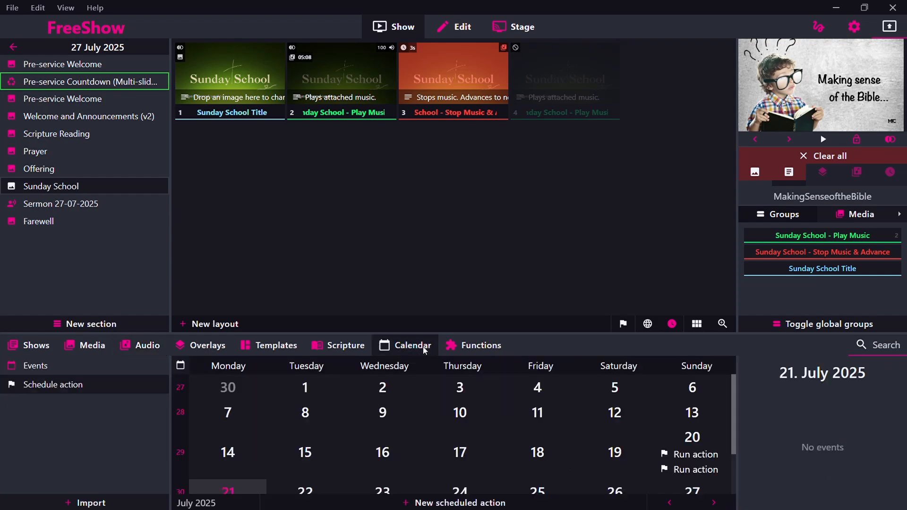
{"action": "left_click", "coordinate": [695, 443]}
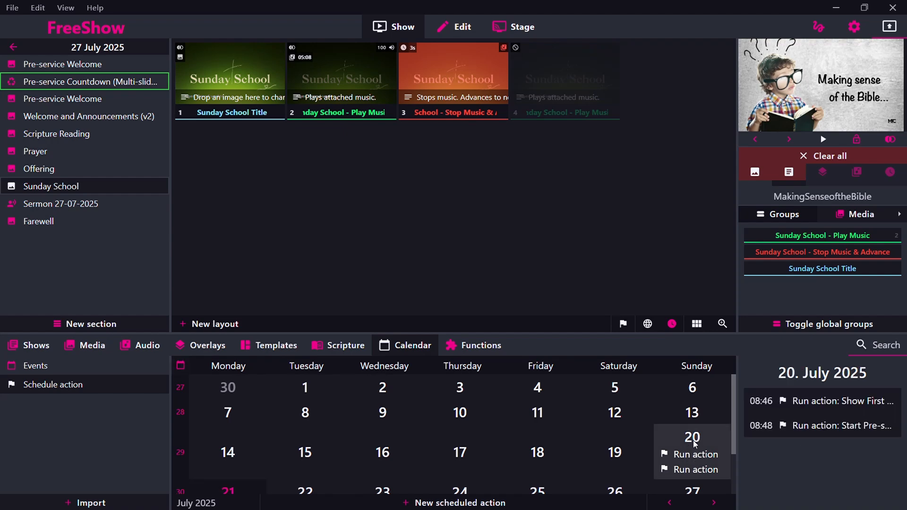
{"action": "double_click", "coordinate": [830, 406]}
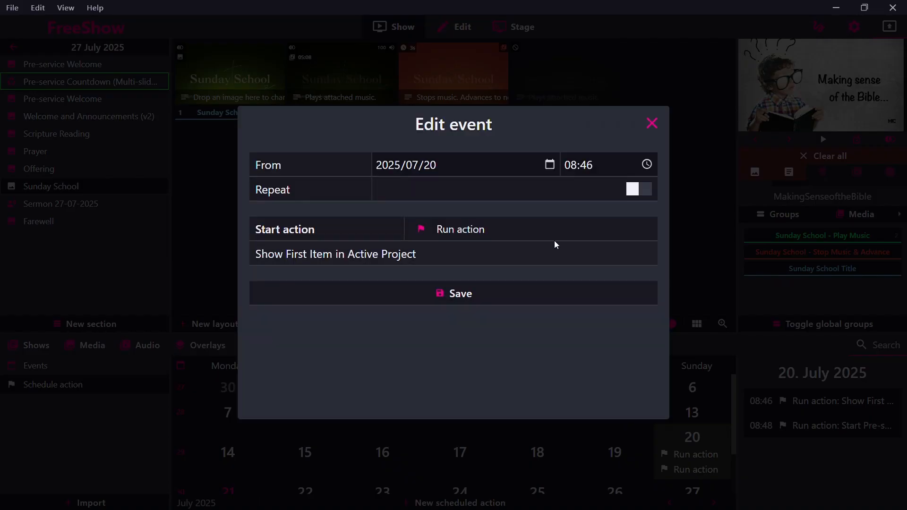
{"action": "left_click", "coordinate": [433, 165]}
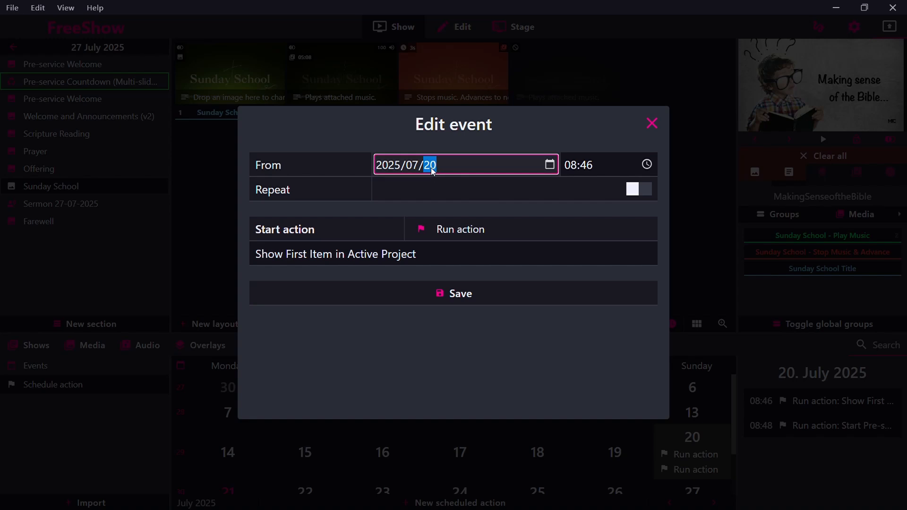
{"action": "type", "text": "27"}
{"action": "left_click", "coordinate": [463, 300]}
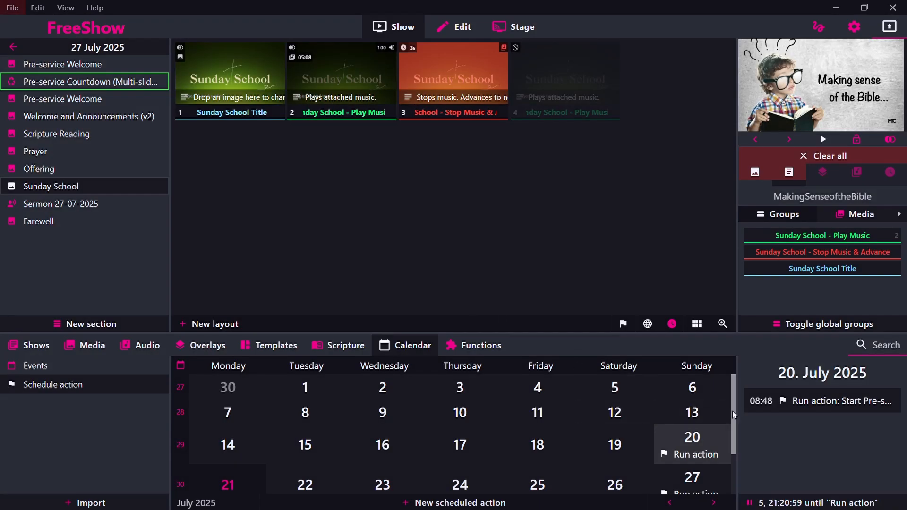
Step: Reschedule the 20 July calendar action Start Pre-service Countdown (Multi-slide Loop) to 2025/07/27 and save the event
{"action": "scroll", "coordinate": [732, 412], "scroll_direction": "down", "scroll_amount": 1}
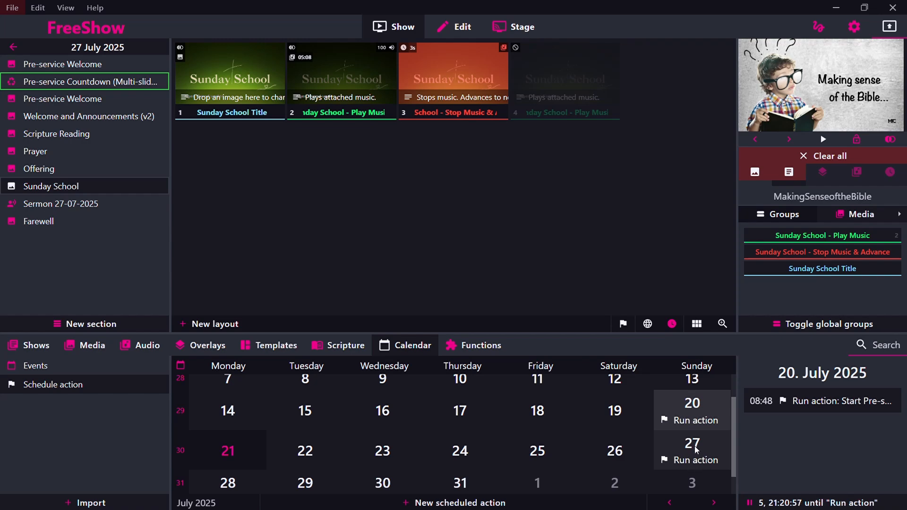
{"action": "left_click", "coordinate": [819, 407]}
{"action": "left_click", "coordinate": [434, 166]}
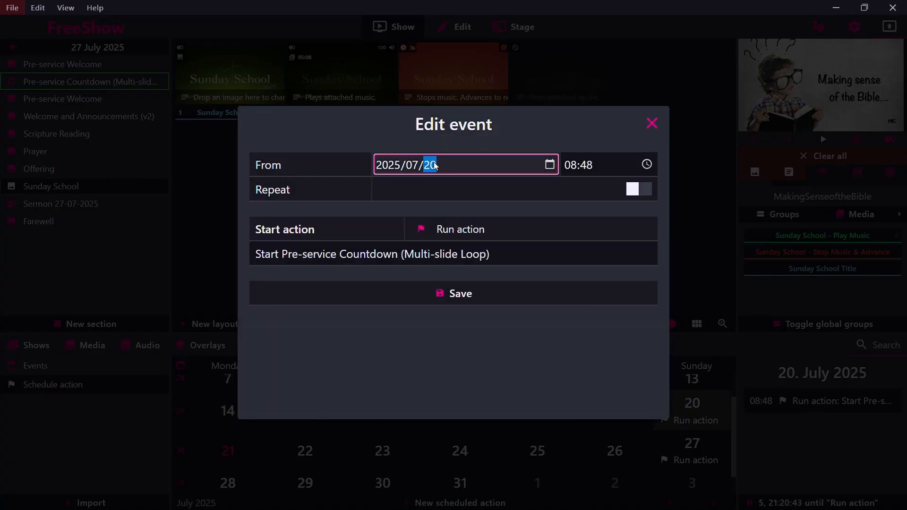
{"action": "type", "text": "27"}
{"action": "left_click", "coordinate": [461, 294]}
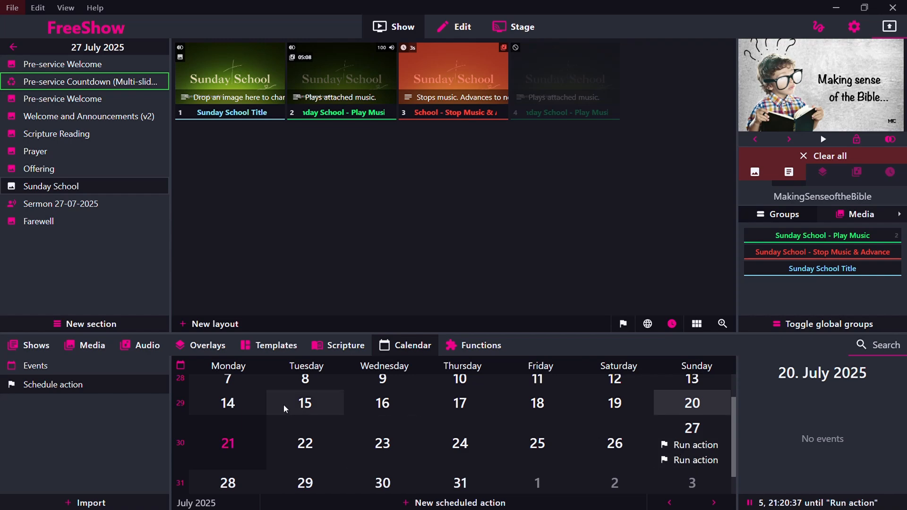
Step: Return to the shows library, then save everything and quit the program
{"action": "left_click", "coordinate": [41, 352]}
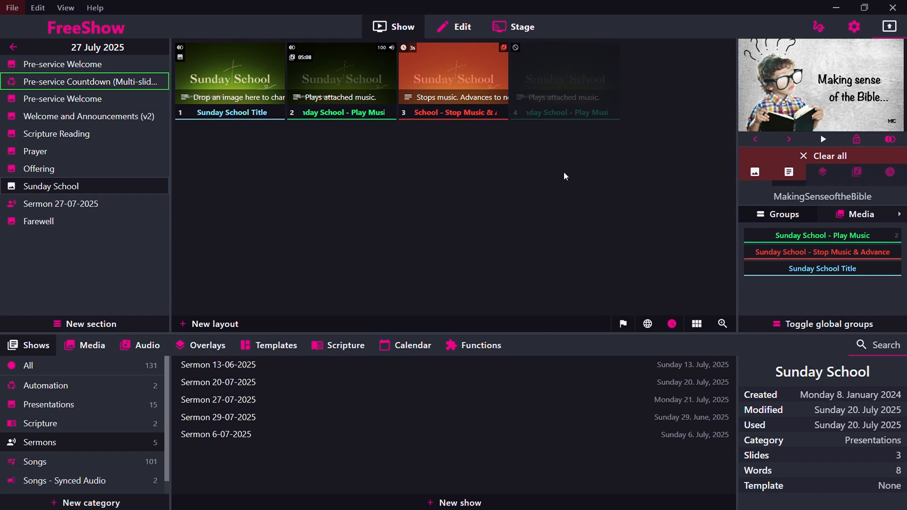
{"action": "left_click", "coordinate": [901, 8]}
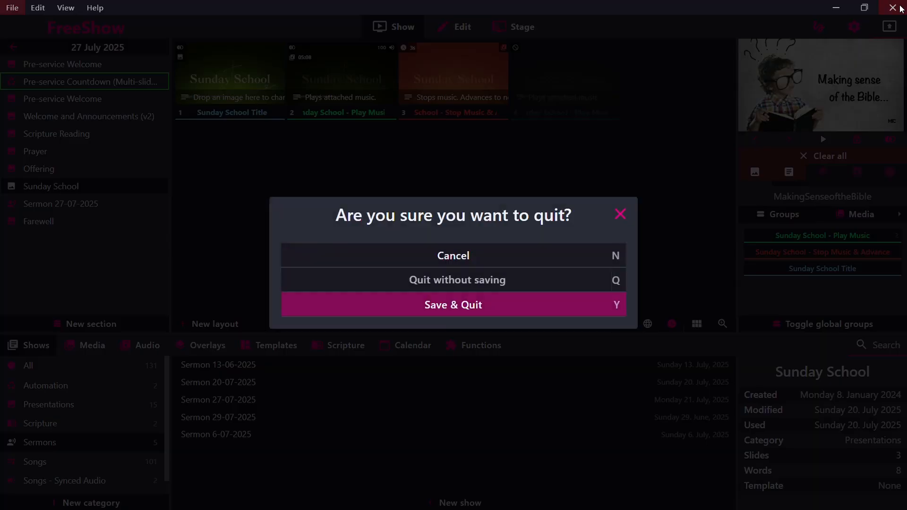
{"action": "left_click", "coordinate": [438, 314]}
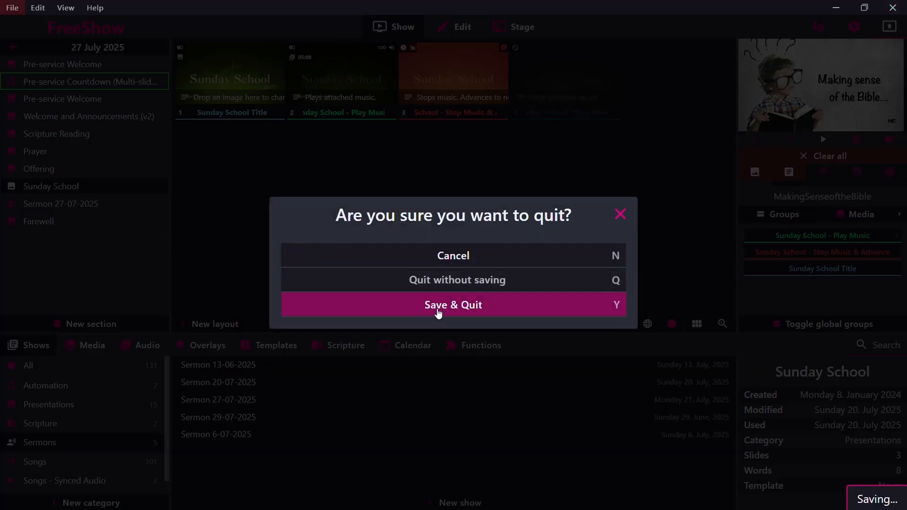